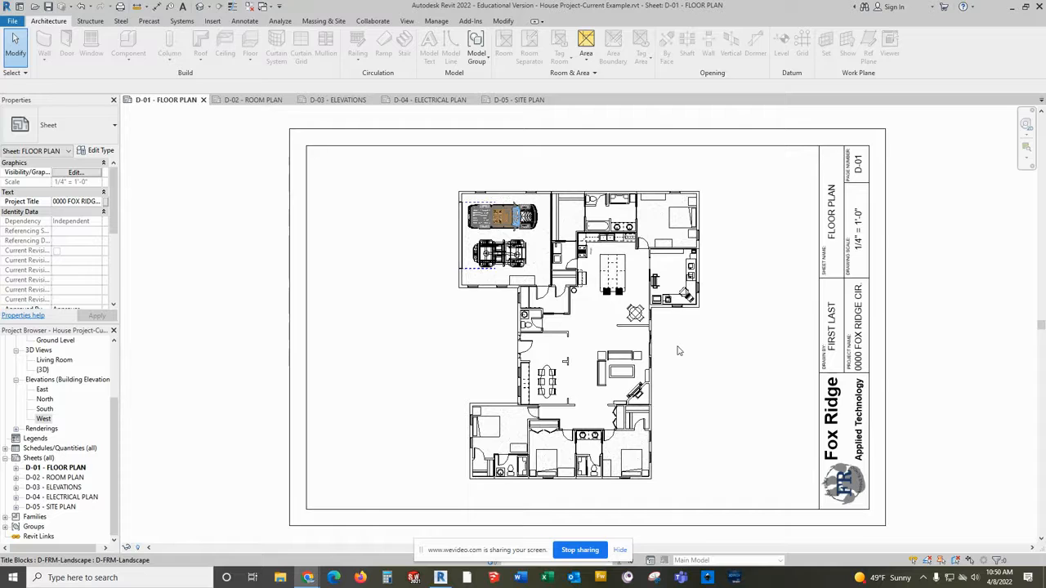
- Review the floor plan, elevations, site plan and room plan sheets, ending on the D-01 floor plan
scroll(678, 350, "up", 2)
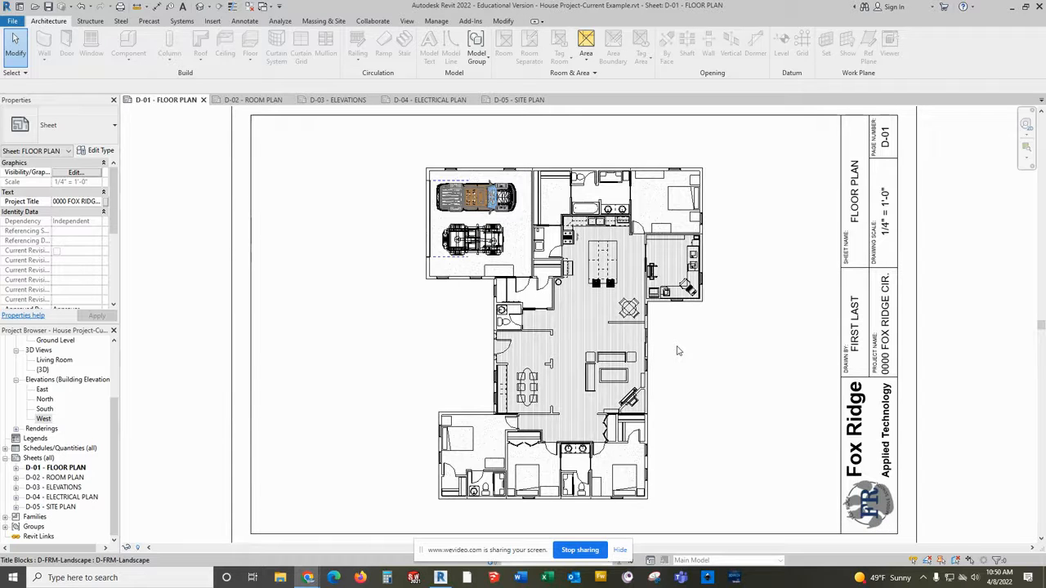
scroll(670, 346, "up", 2)
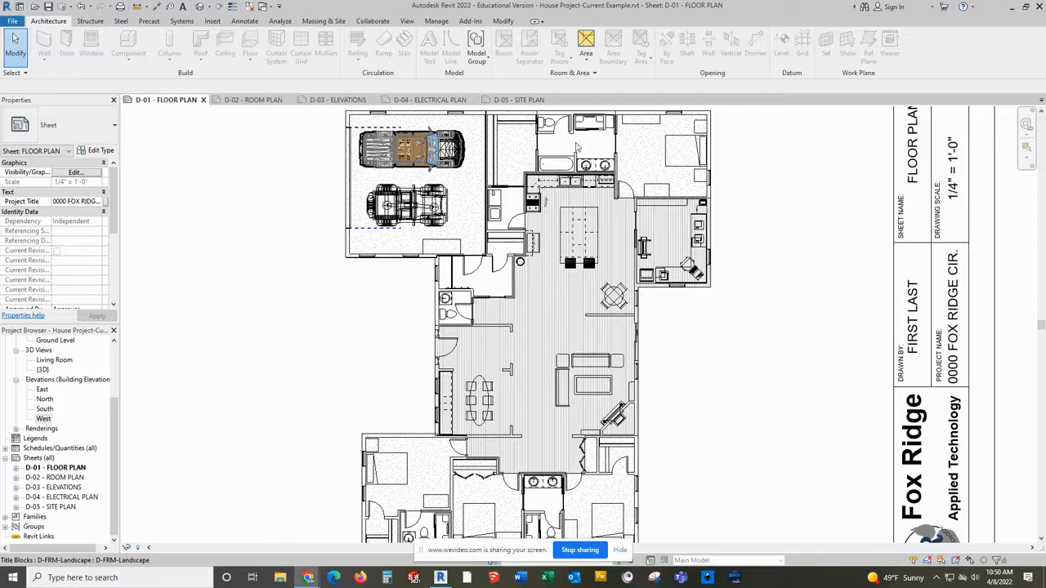
scroll(586, 312, "down", 2)
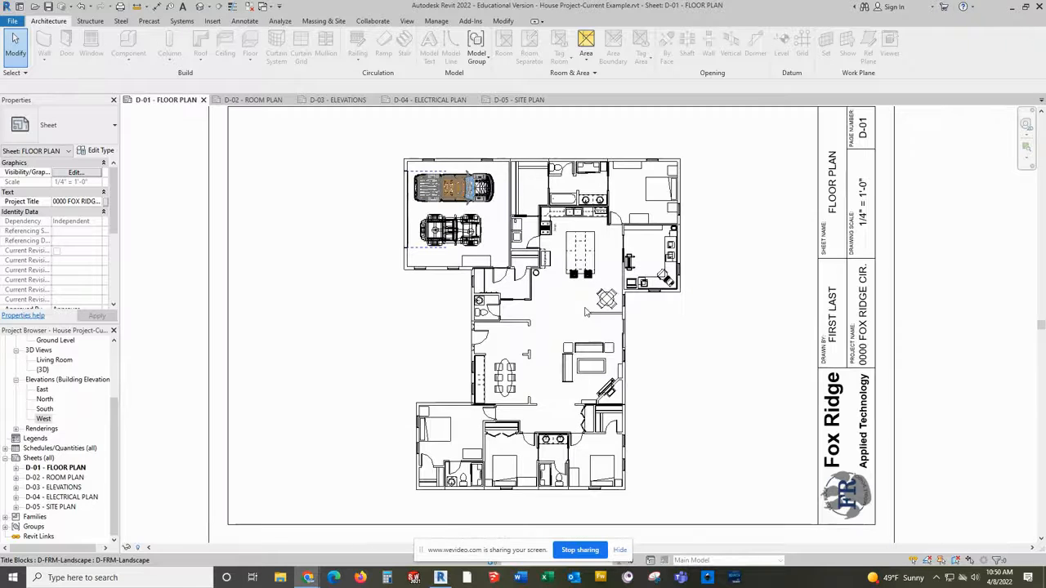
scroll(687, 318, "down", 1)
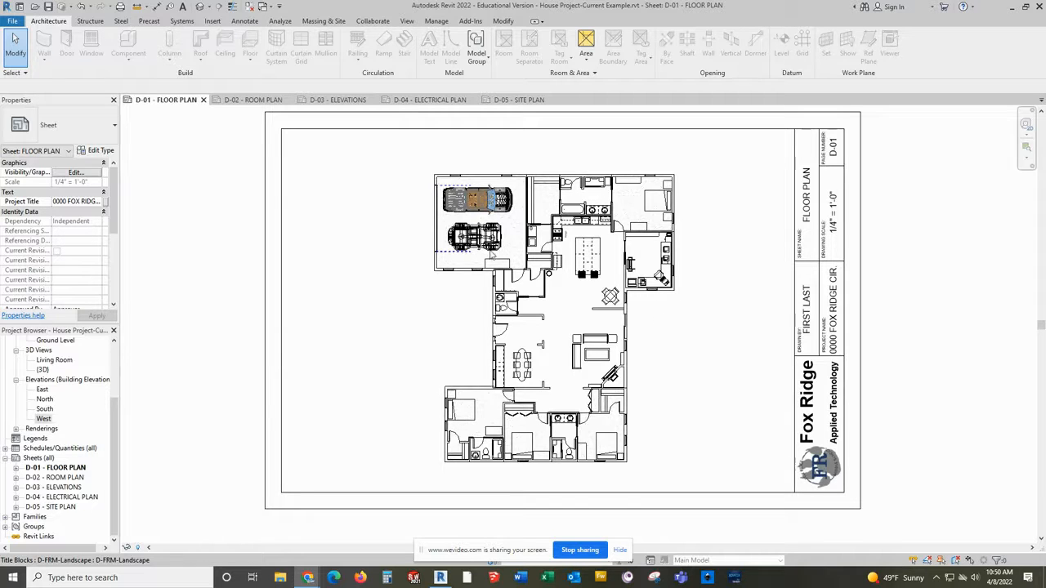
left_click(343, 100)
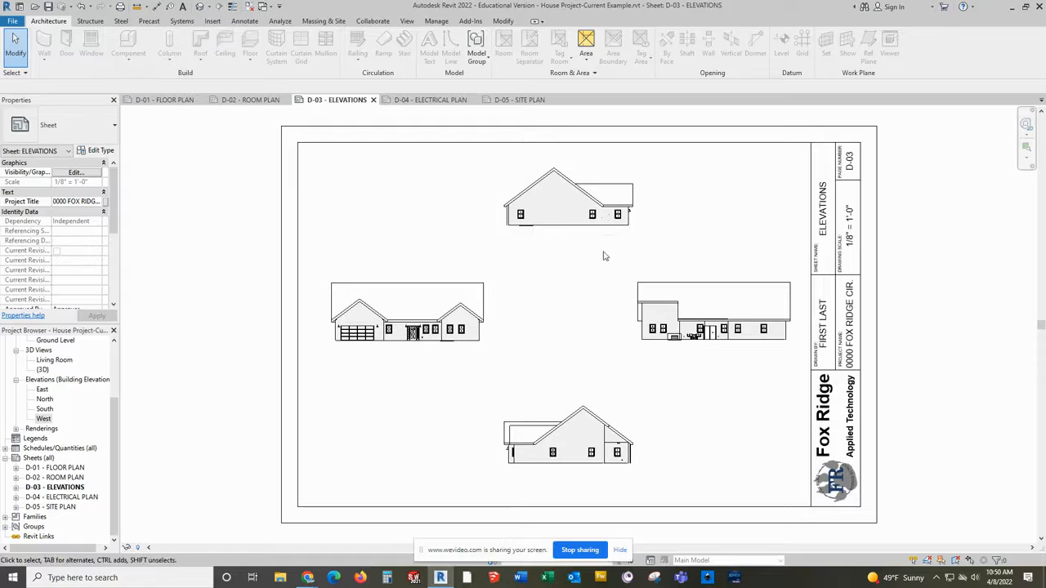
left_click(518, 101)
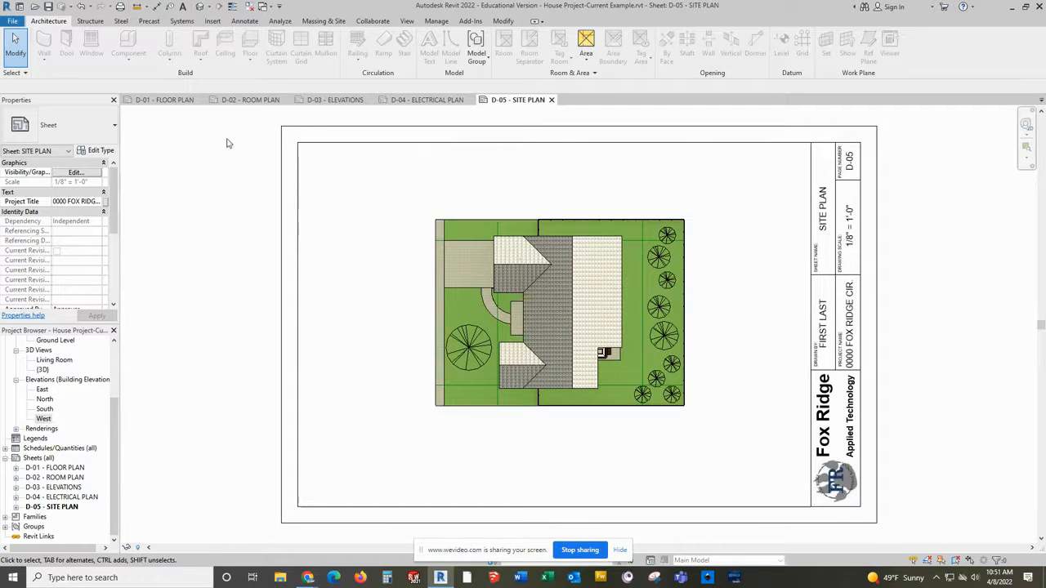
left_click(255, 99)
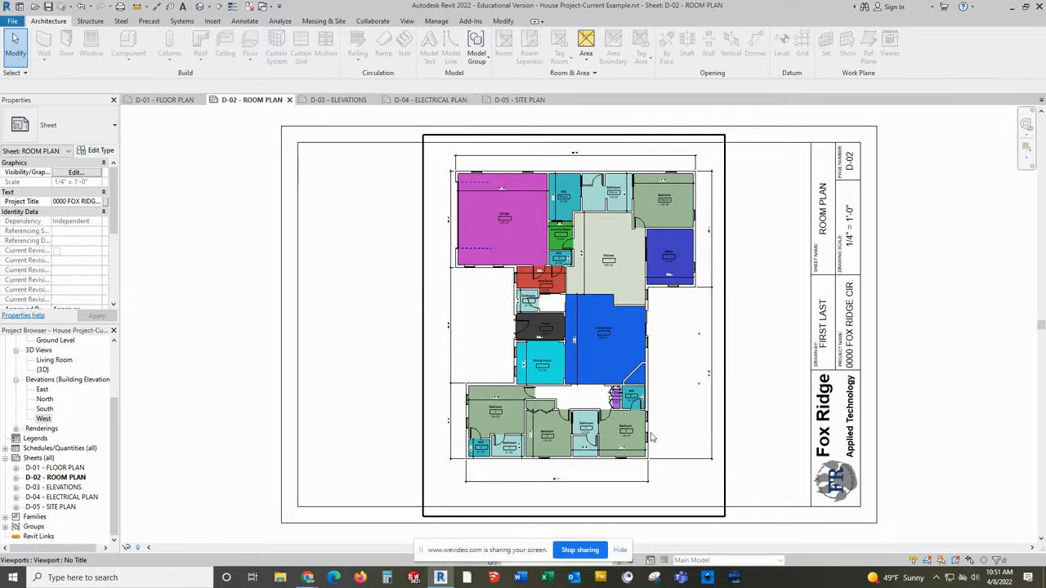
left_click(162, 100)
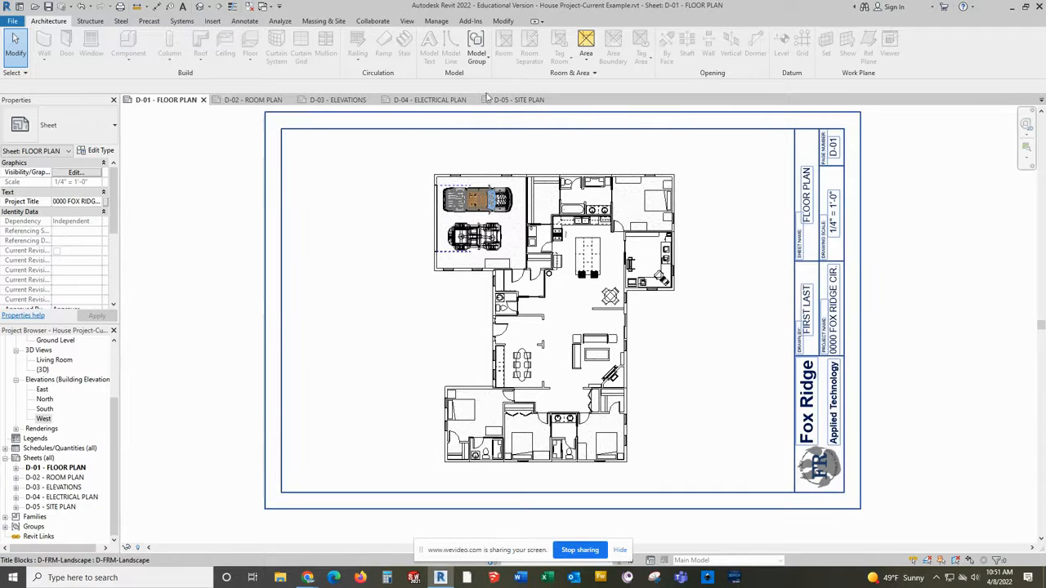
- Start printing from the D-01 floor plan sheet and choose FRM-S114-Plotter as the printer
left_click(12, 22)
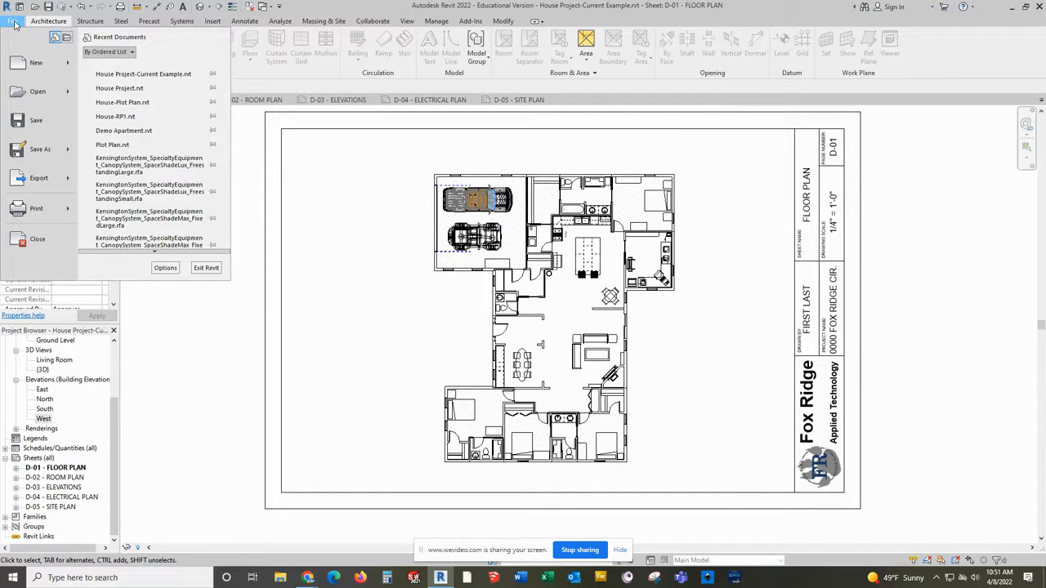
left_click(25, 210)
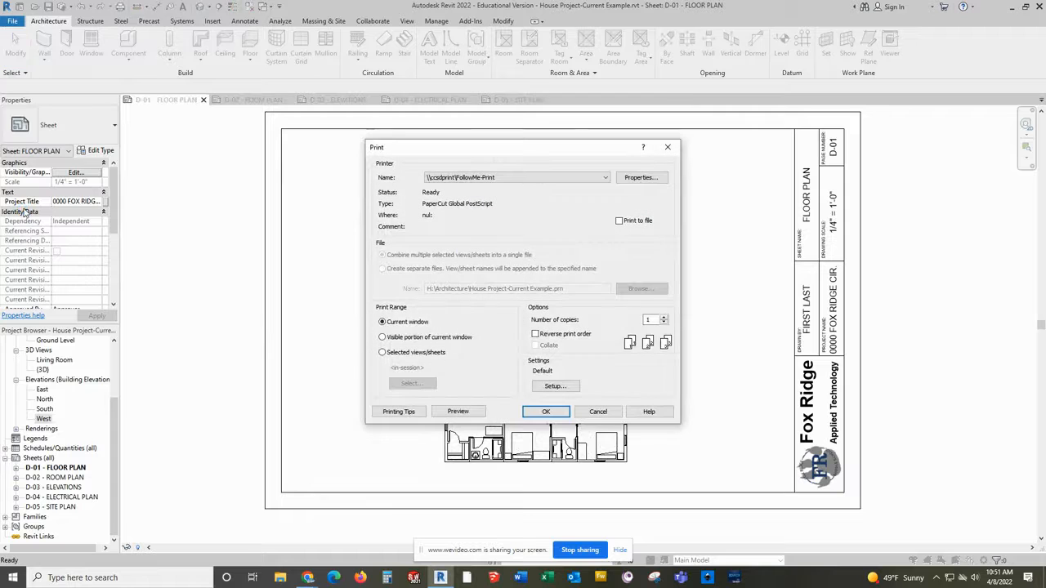
left_click(605, 178)
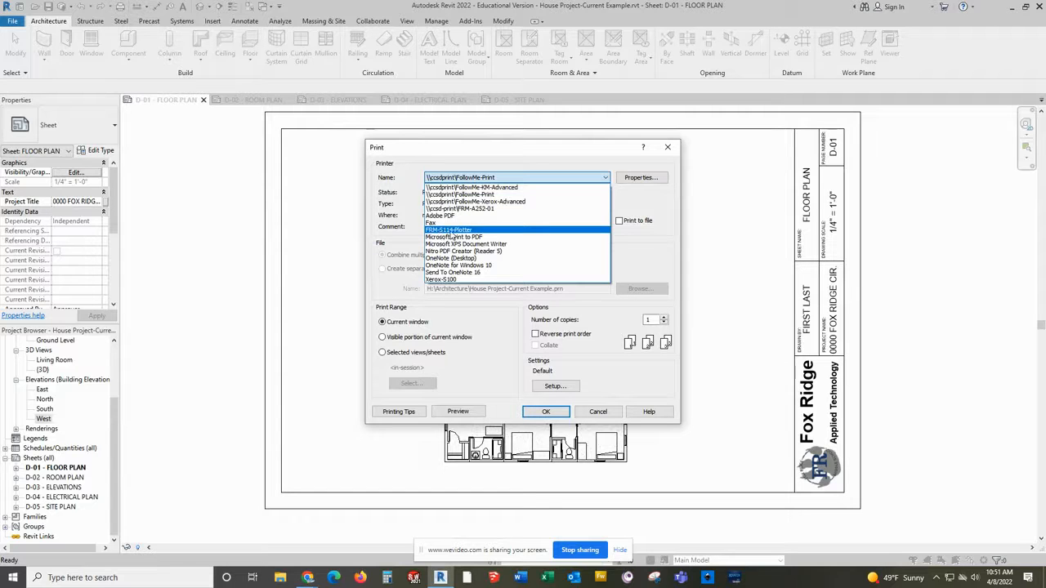
left_click(473, 230)
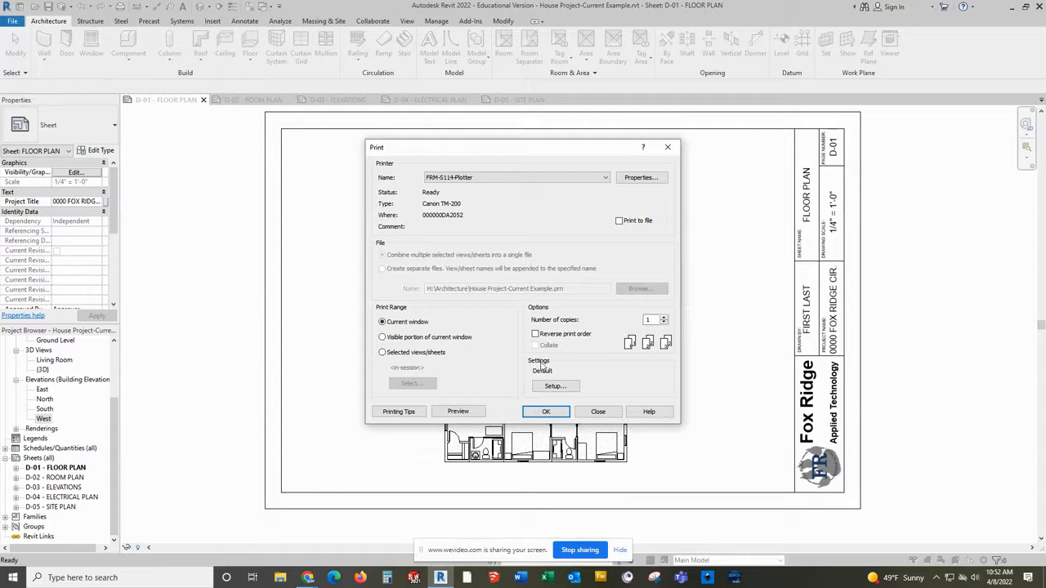
- Configure the print setup for 24"x36" (ARCH D) landscape paper, offset from corner with no margin, at 100% zoom
left_click(561, 387)
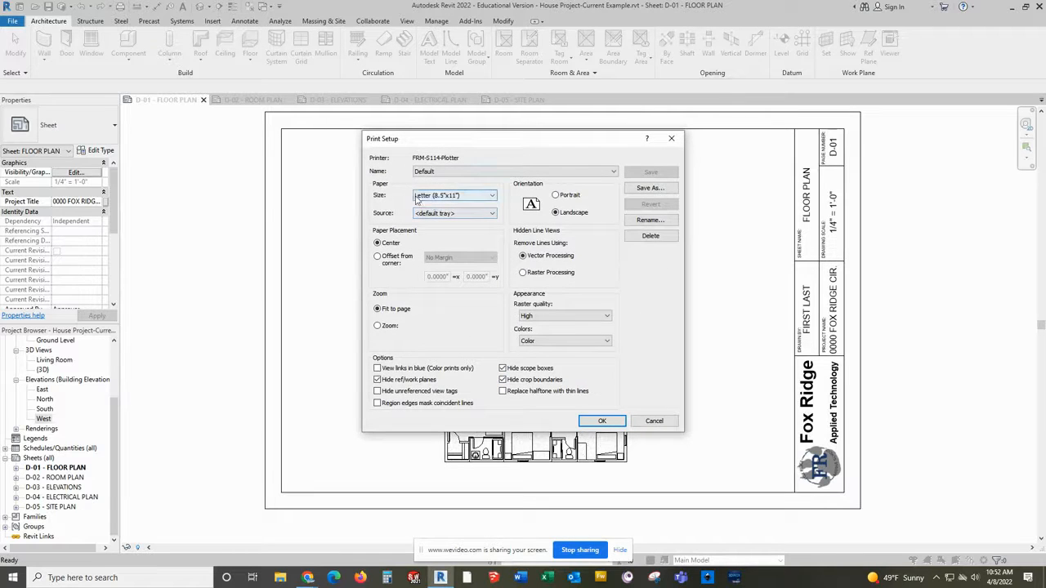
left_click(429, 198)
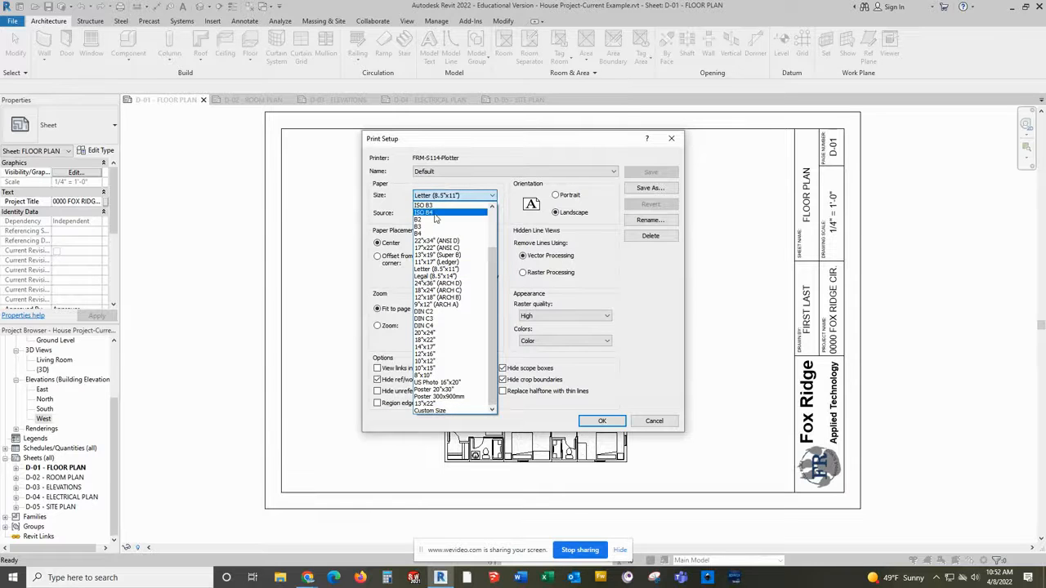
left_click(456, 284)
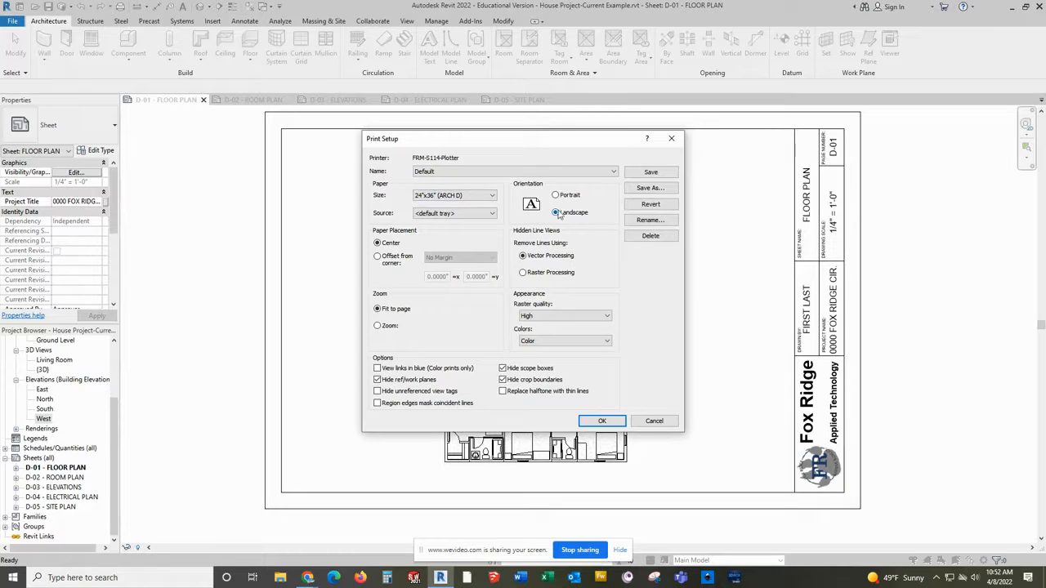
left_click(378, 326)
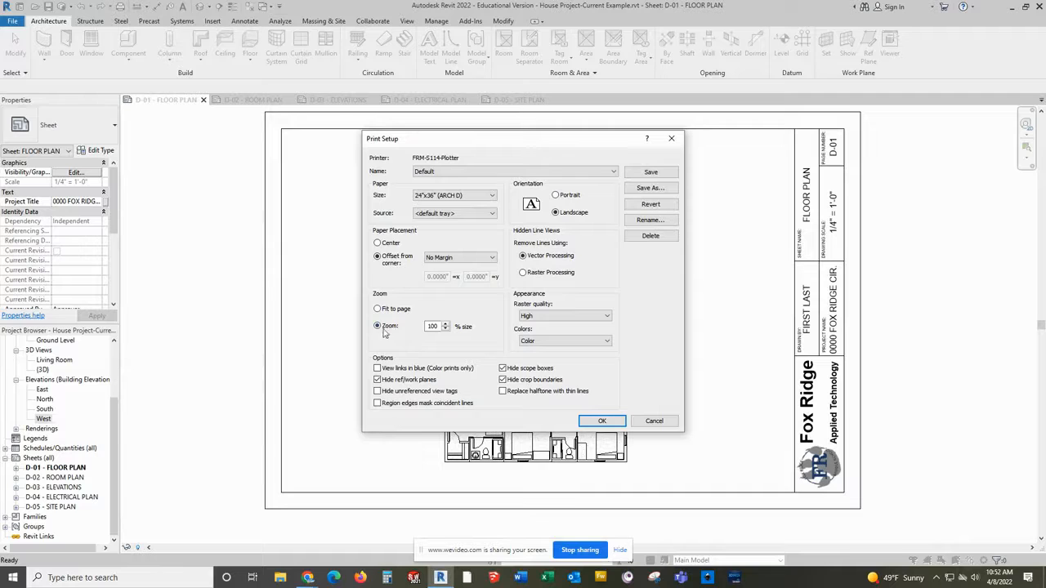
left_click(452, 198)
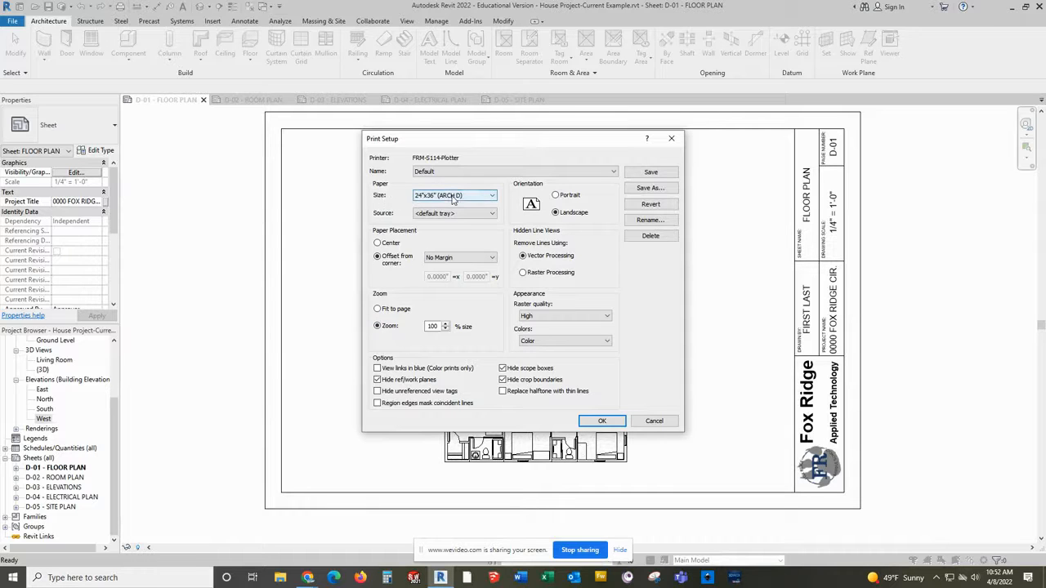
left_click(571, 213)
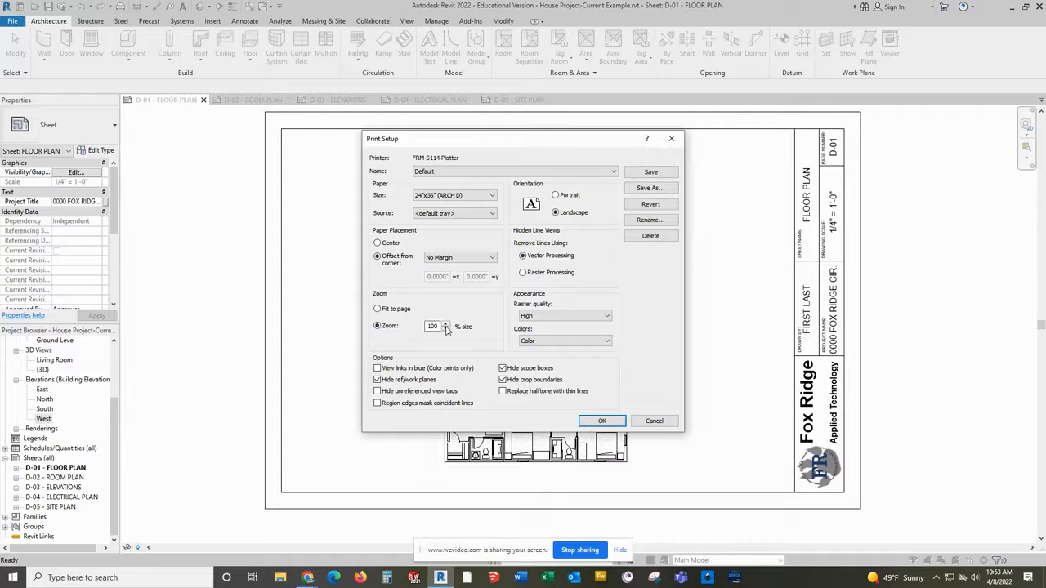
left_click(603, 421)
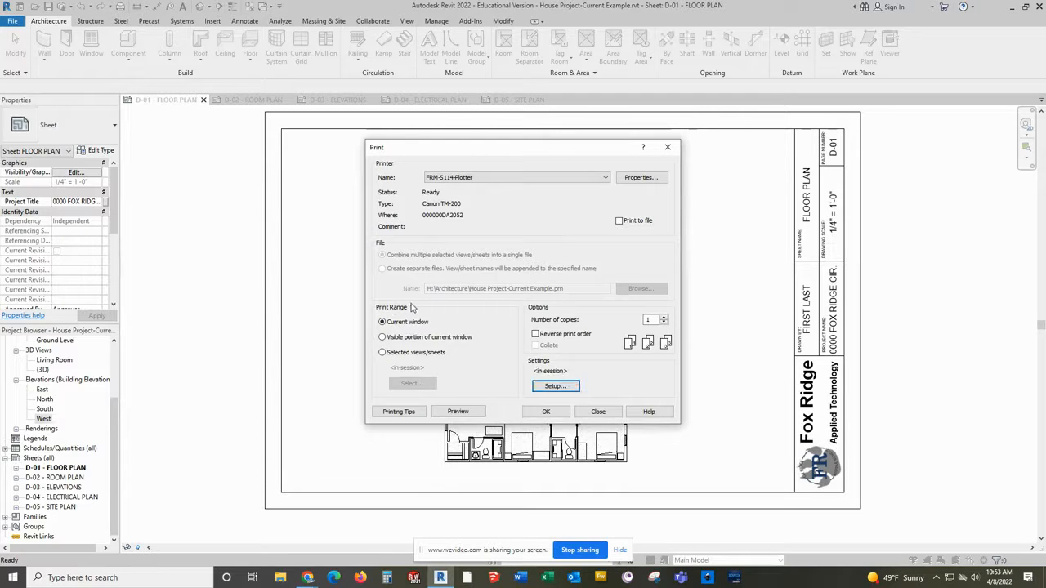
- Set the print range to selected views/sheets and limit the selection list to sheets only
left_click(382, 352)
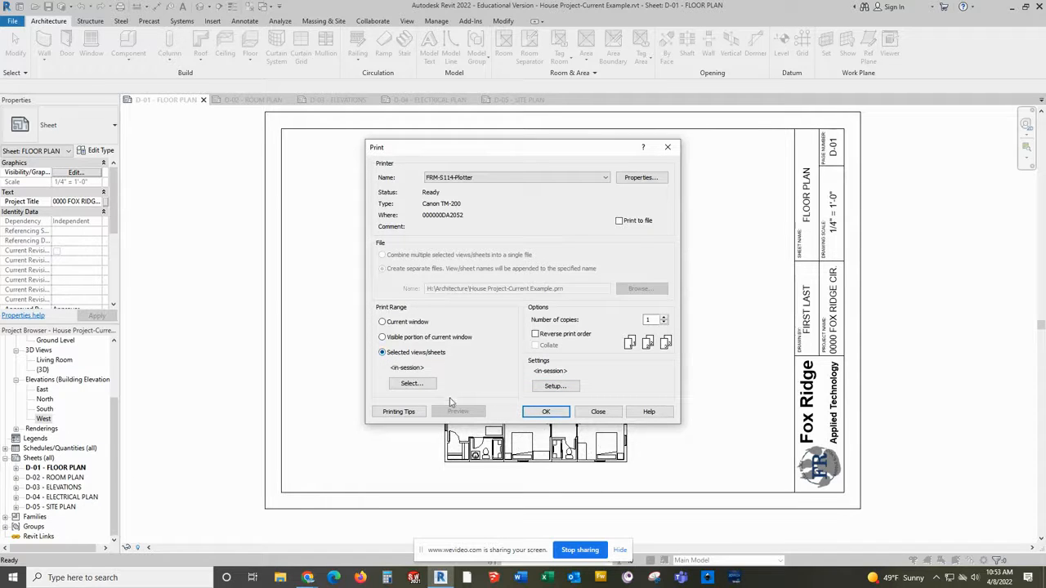
left_click(412, 383)
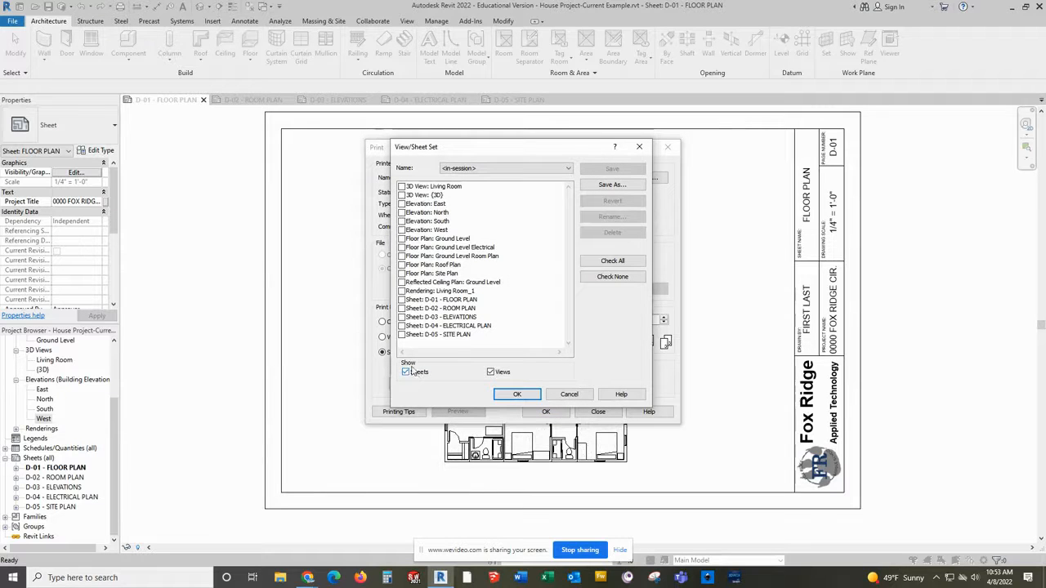
left_click(491, 372)
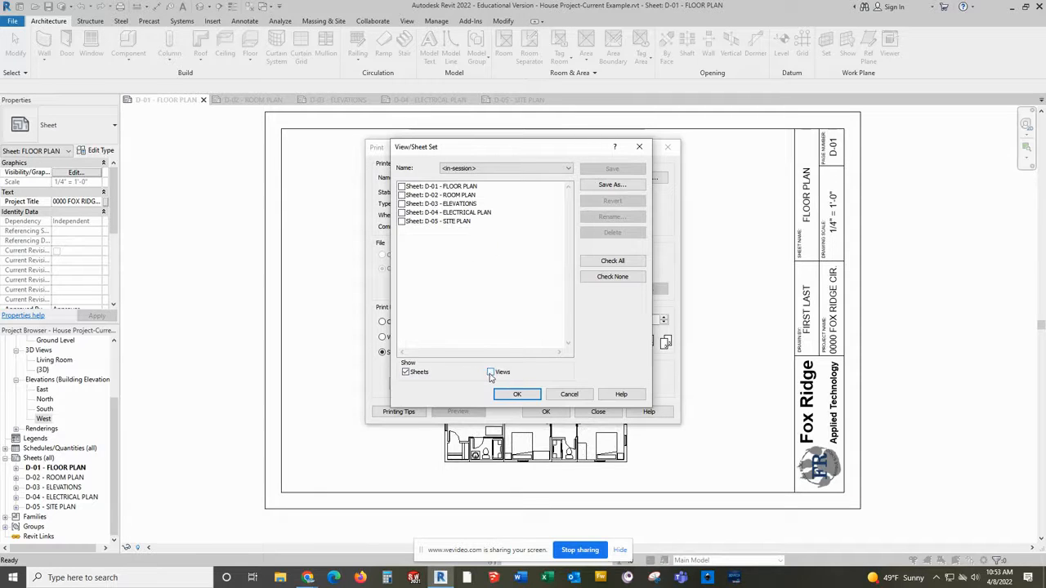
- Include sheets D-01 through D-05 in the print set without saving the set for future sessions
left_click(402, 186)
left_click(402, 195)
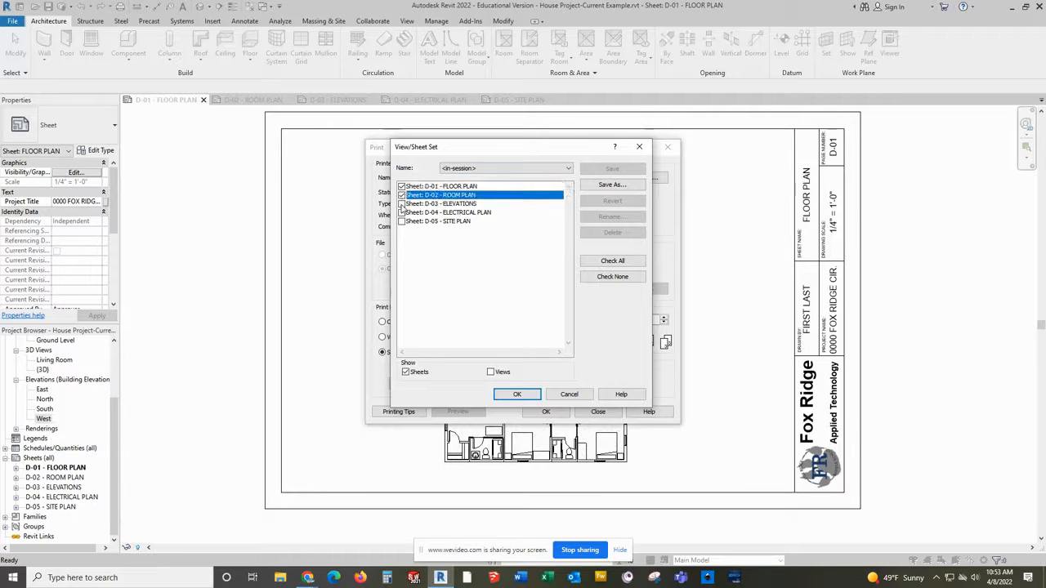
left_click(402, 203)
left_click(402, 213)
left_click(402, 222)
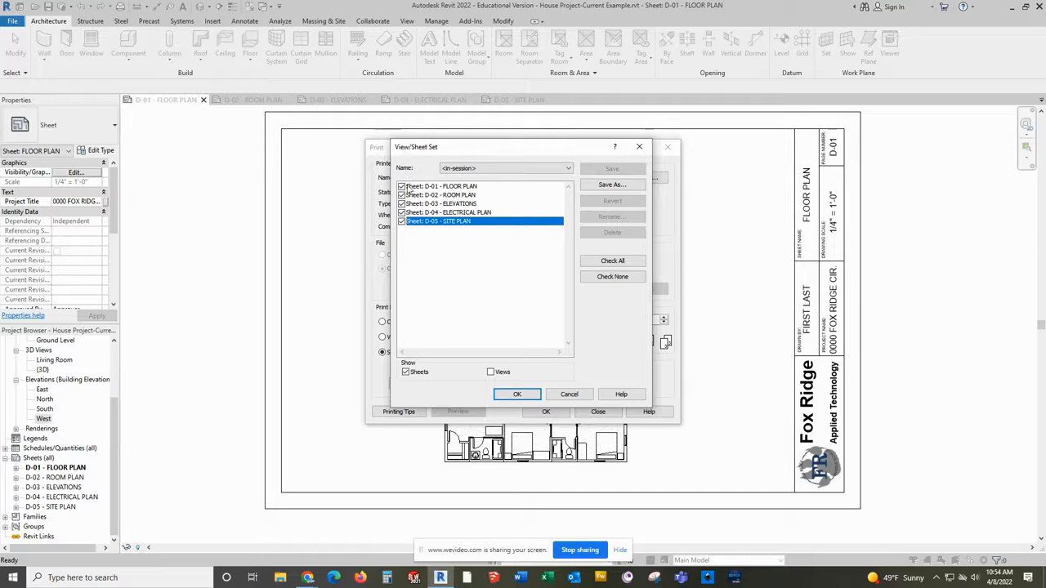
left_click(517, 396)
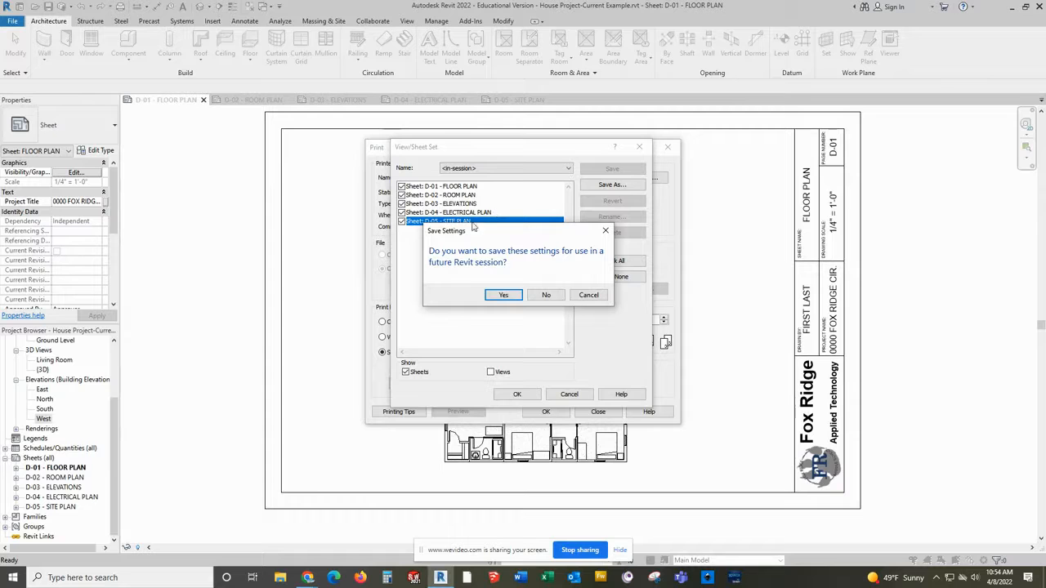
left_click(547, 296)
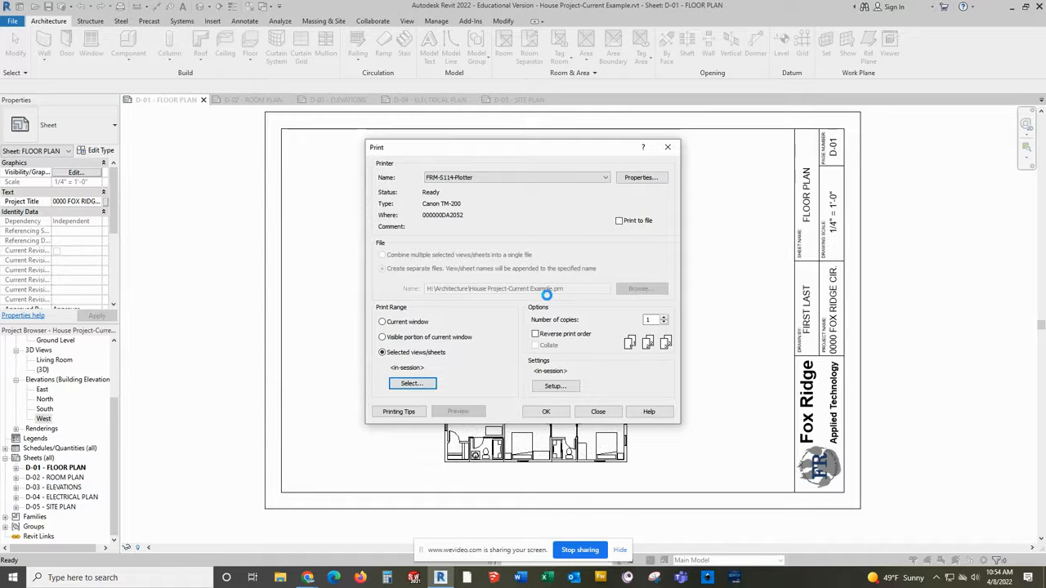
left_click(430, 183)
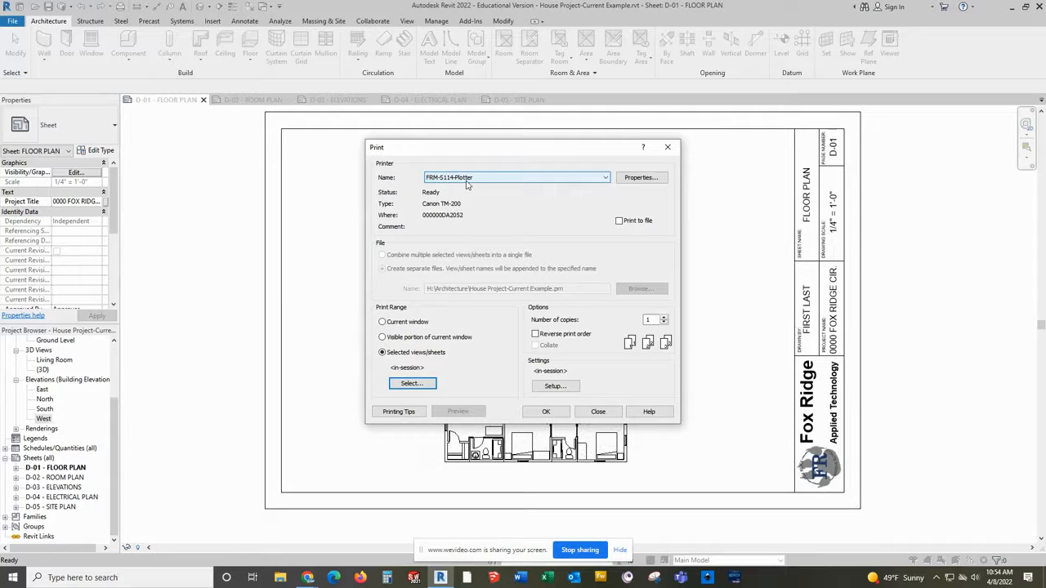
left_click(566, 388)
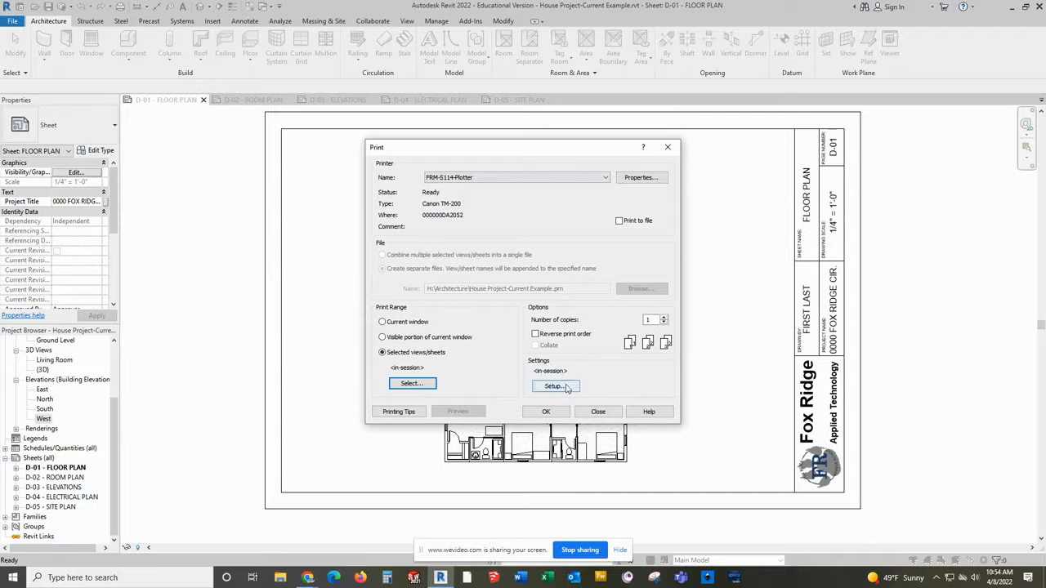